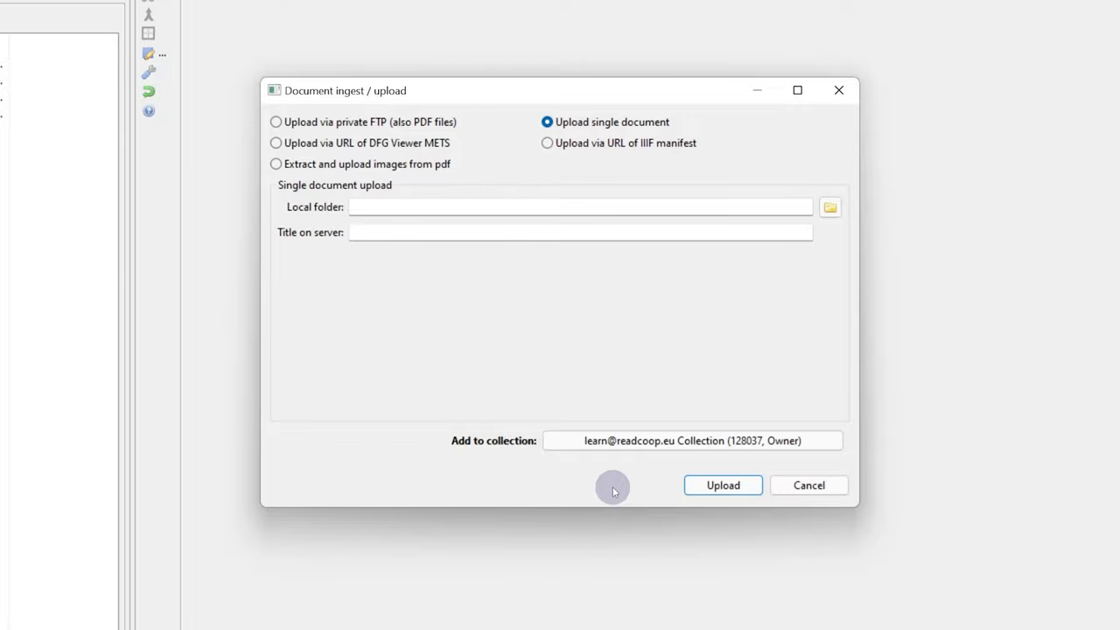
Step: Open the Kurrentschrift folder from the desktop and examine the page images stored in it
click(701, 488)
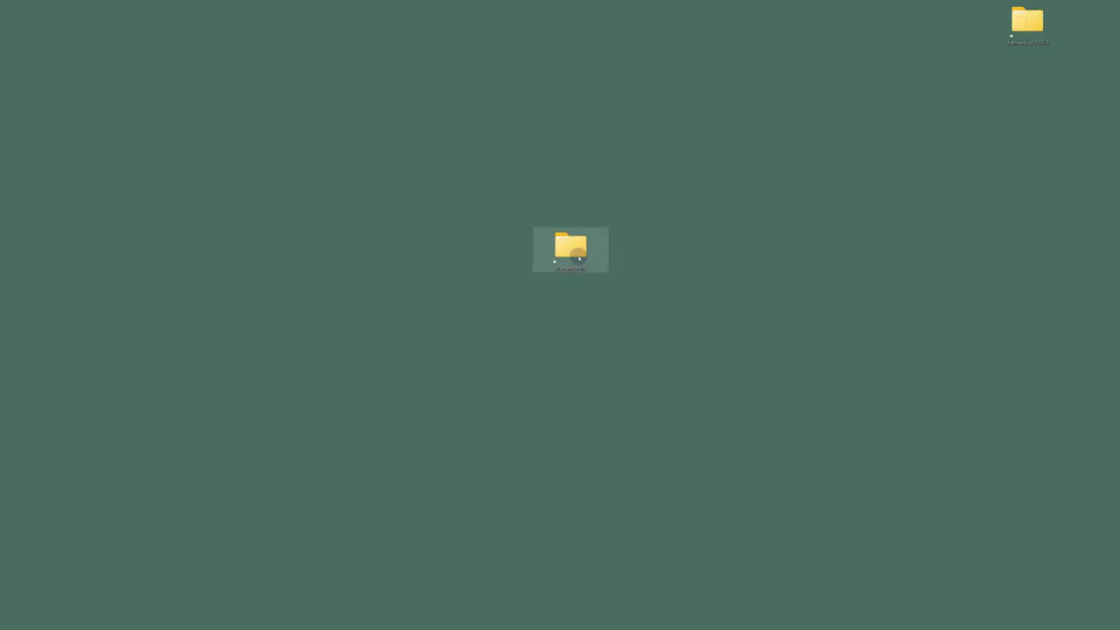
double_click(579, 256)
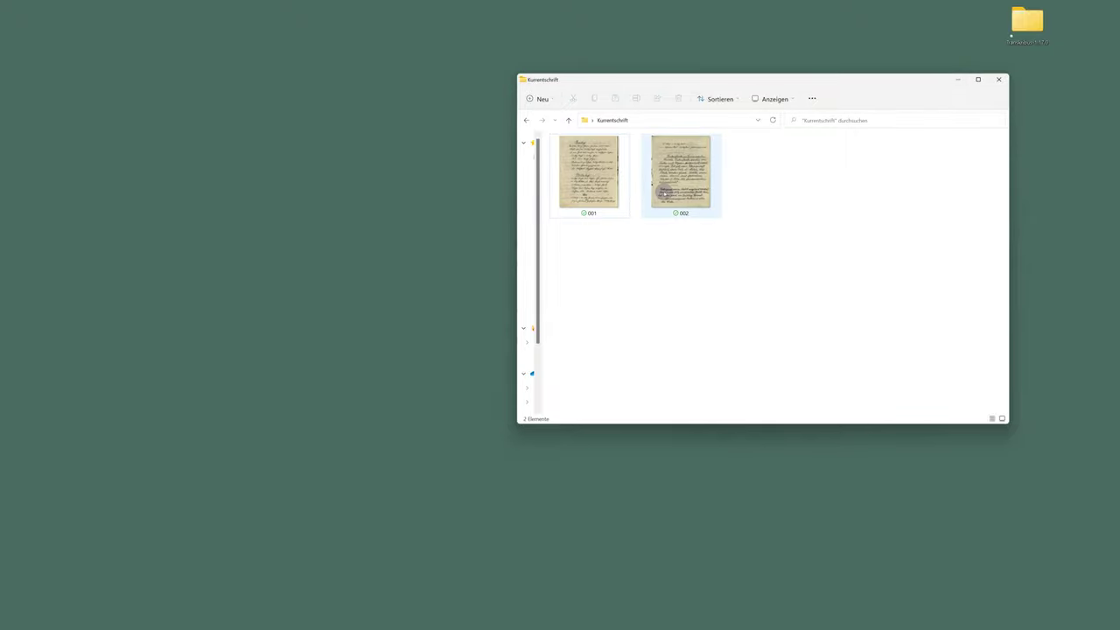
mouse_move(662, 193)
mouse_move(618, 197)
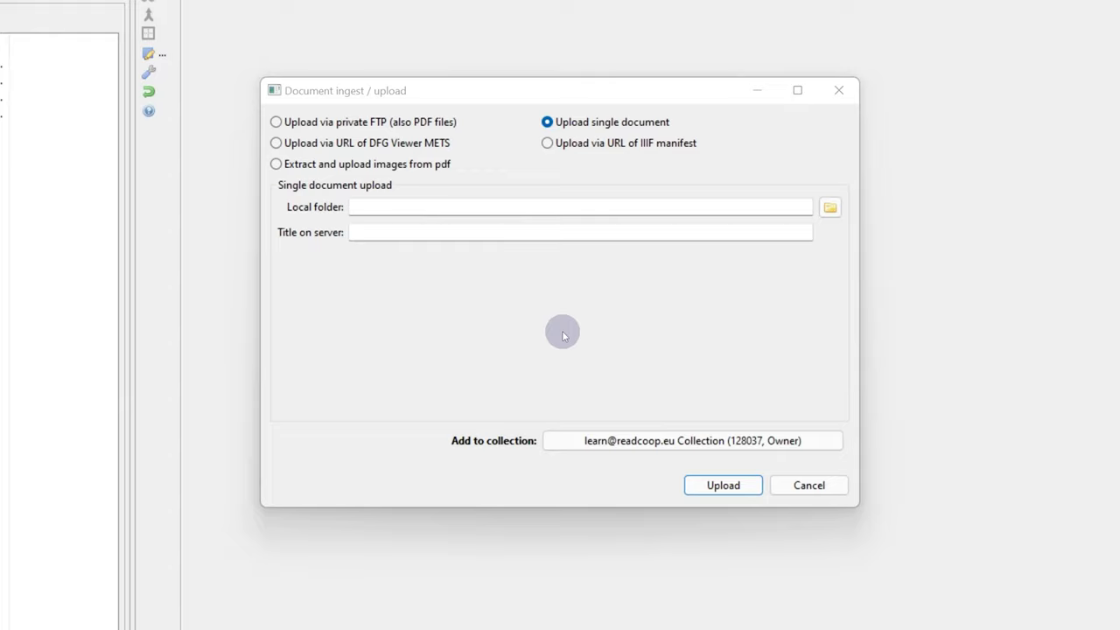
Step: Upload the Kurrentschrift folder from the Desktop to the collection as a single document in Transkribus, leaving the server title empty
click(584, 125)
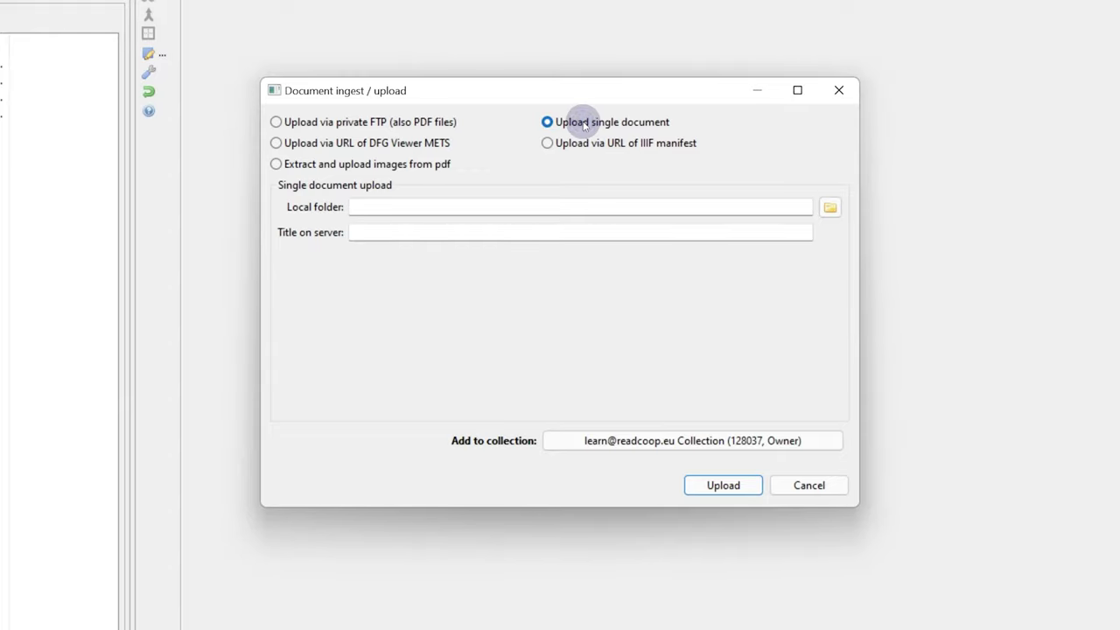
click(830, 210)
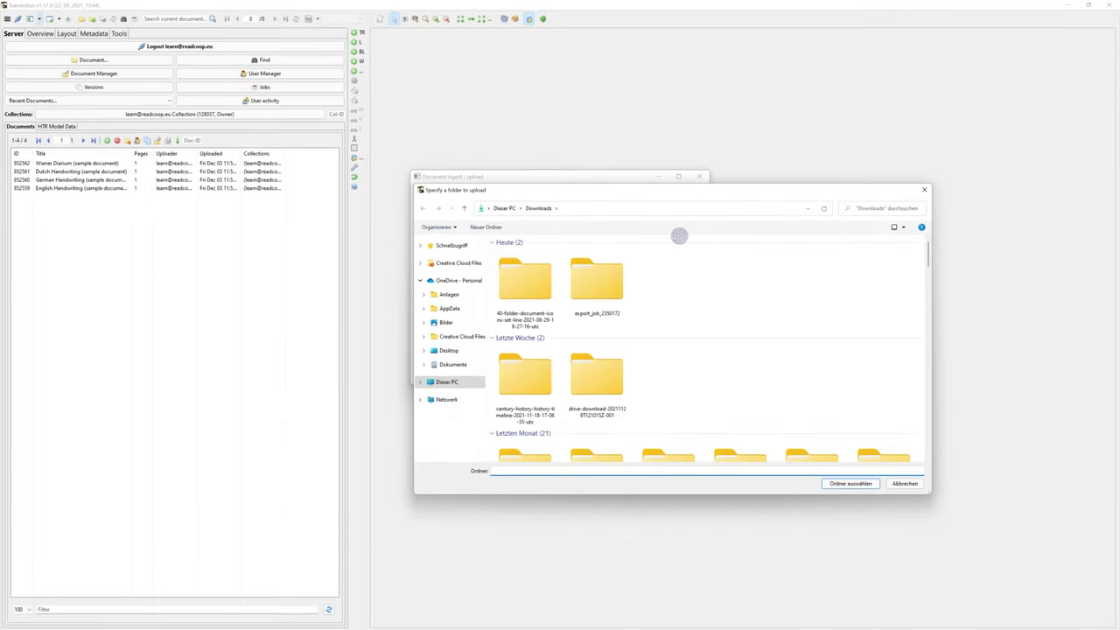
click(463, 351)
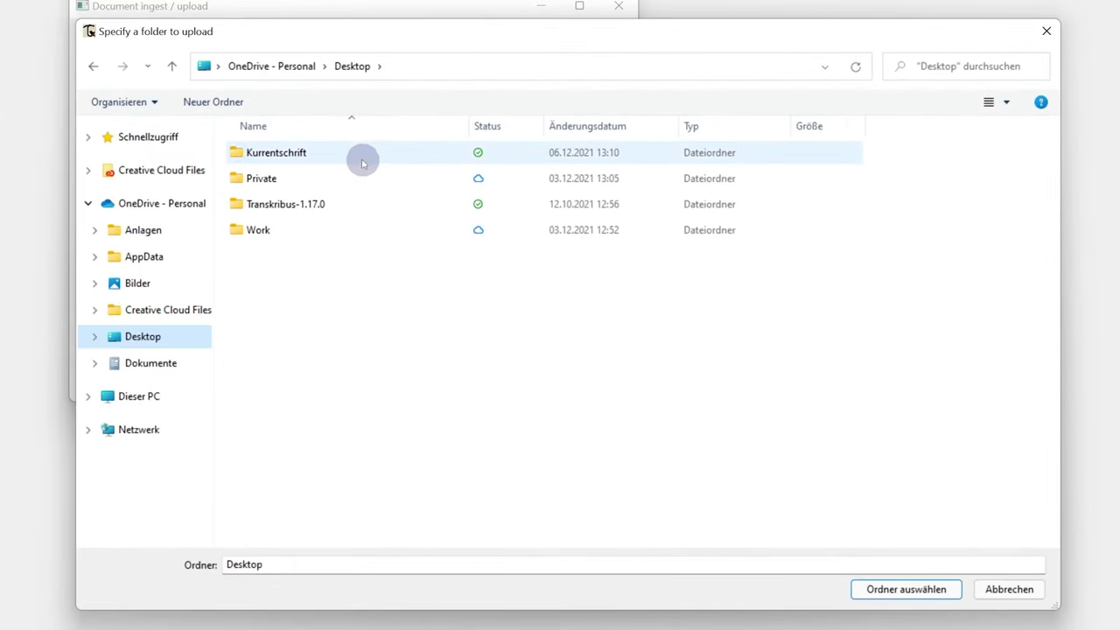
click(350, 155)
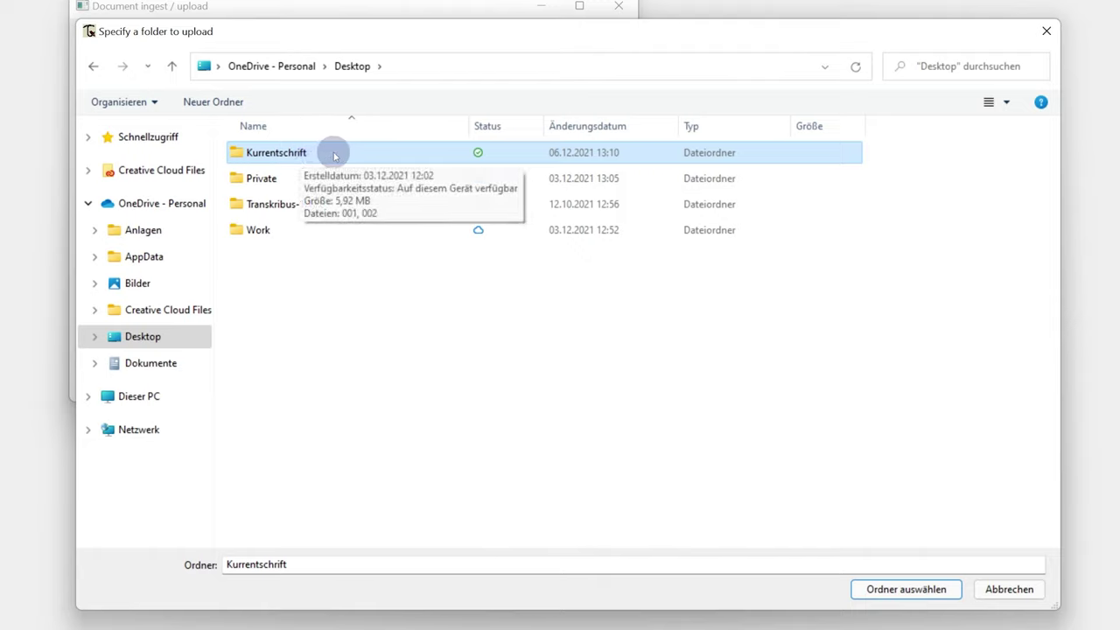
double_click(333, 155)
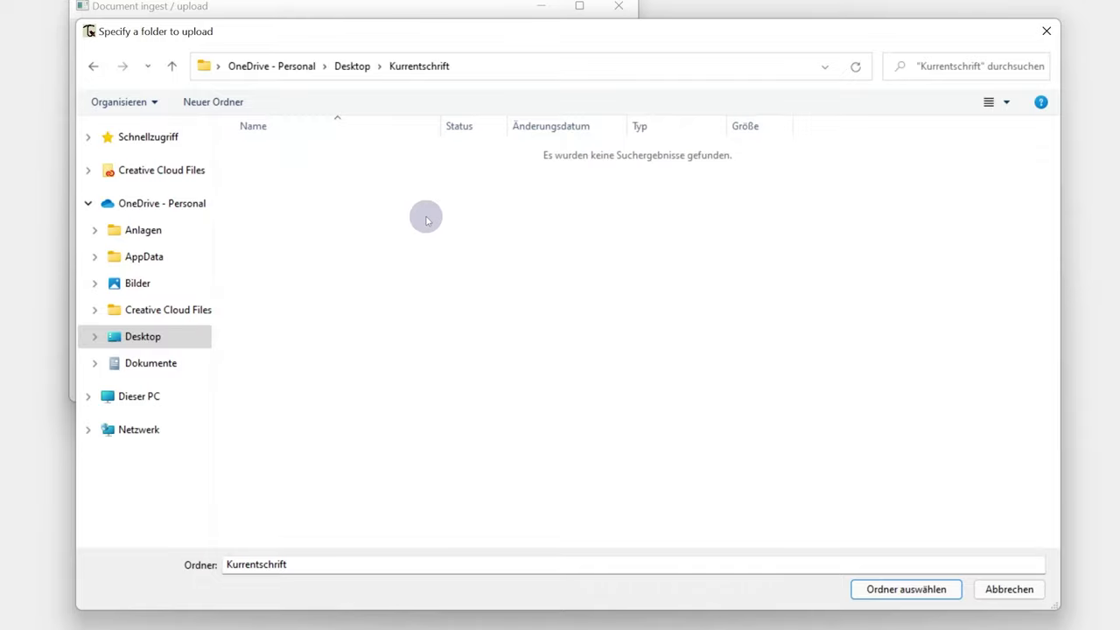
click(352, 66)
click(284, 152)
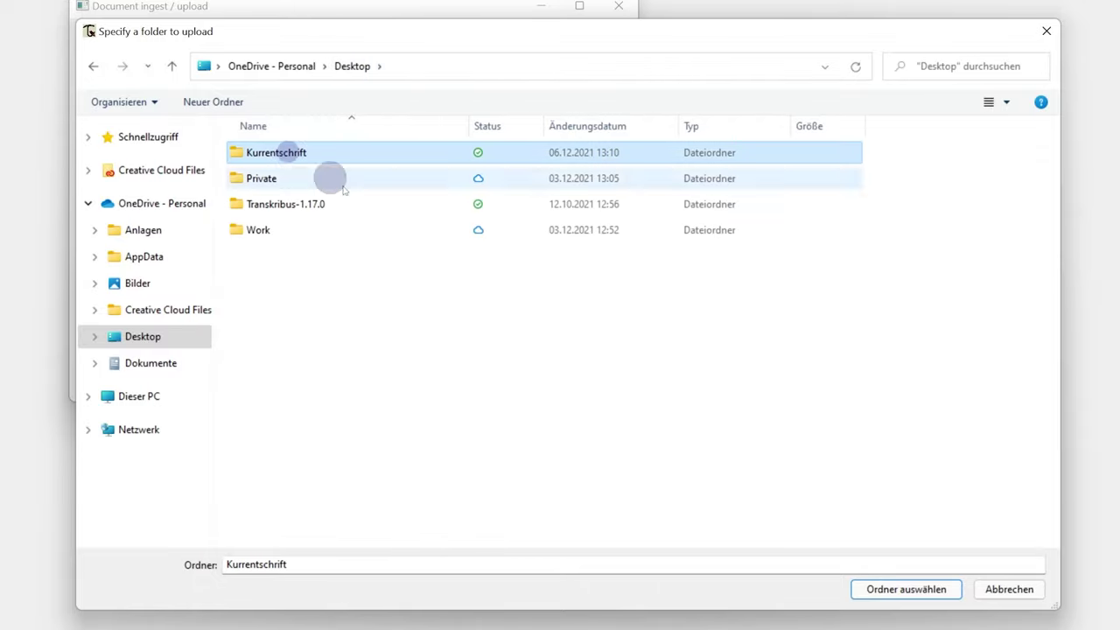
click(877, 590)
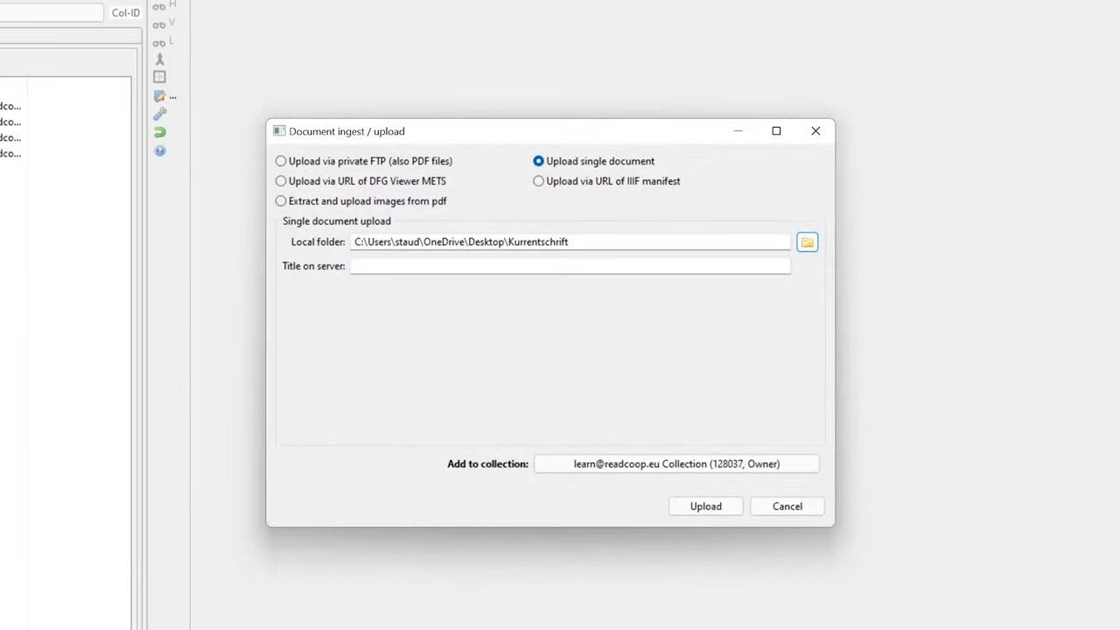
click(706, 506)
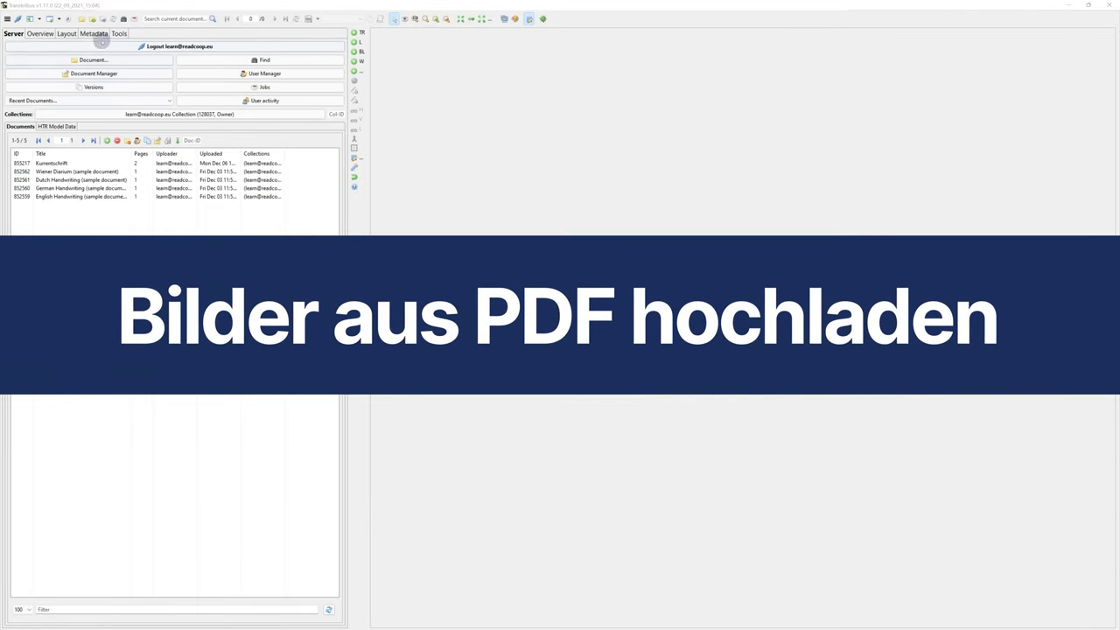
Step: Set up a new upload that extracts images from a PDF, with Kurrent.pdf from the Desktop as the source file
click(92, 18)
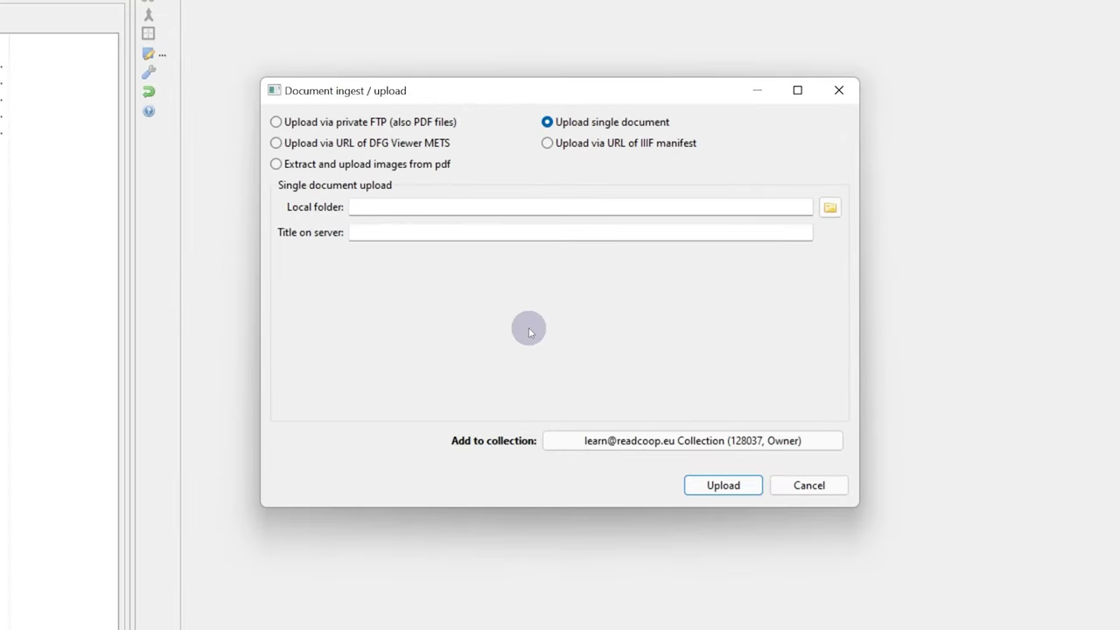
click(393, 168)
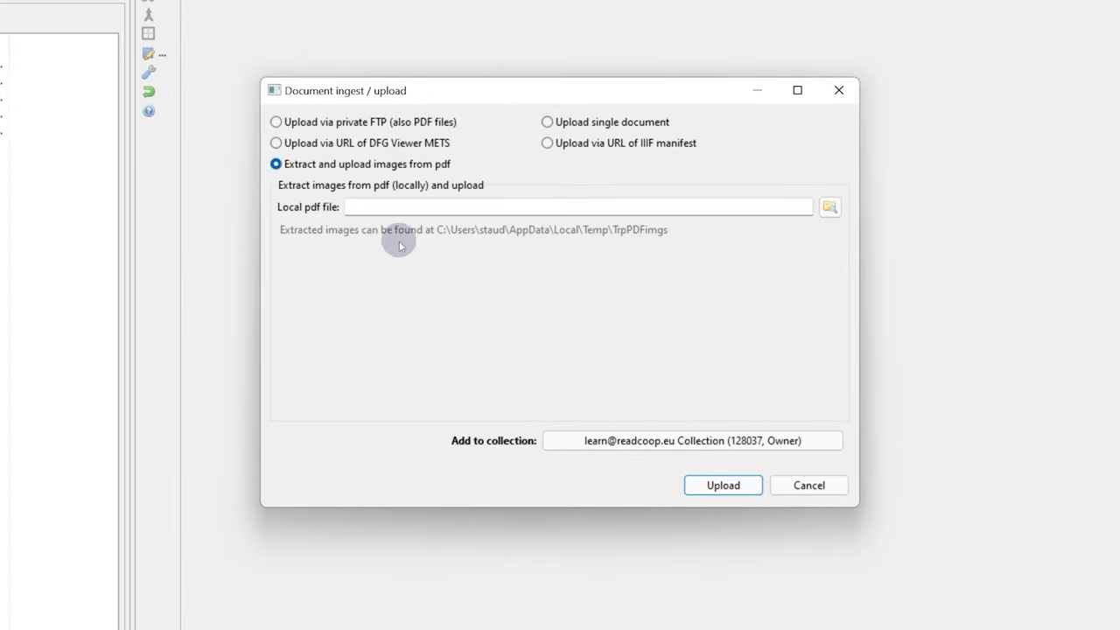
click(830, 206)
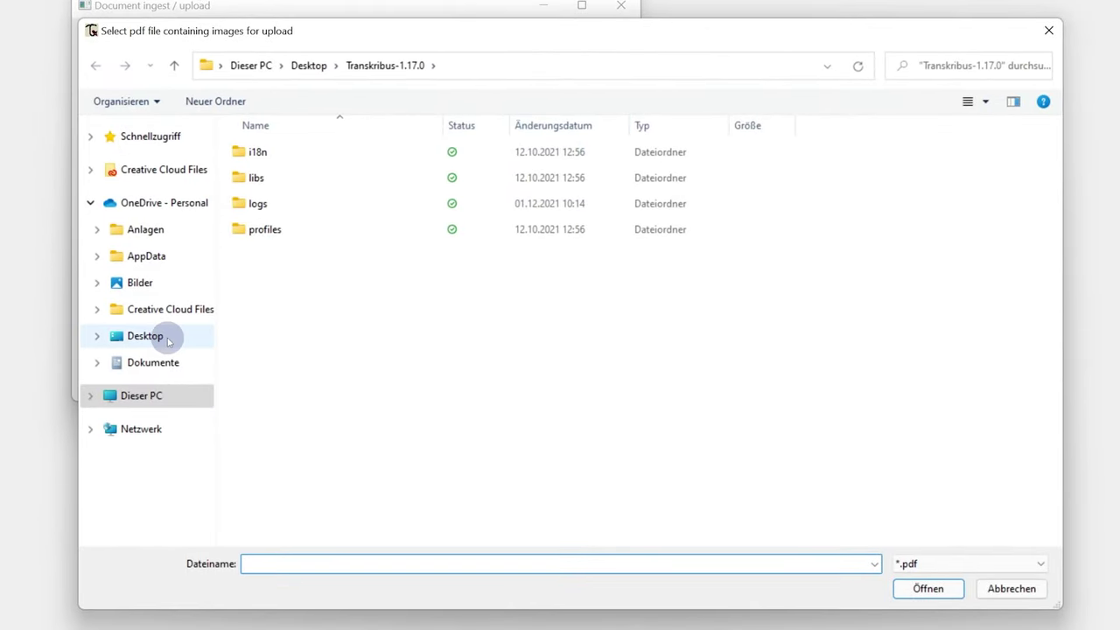
click(167, 339)
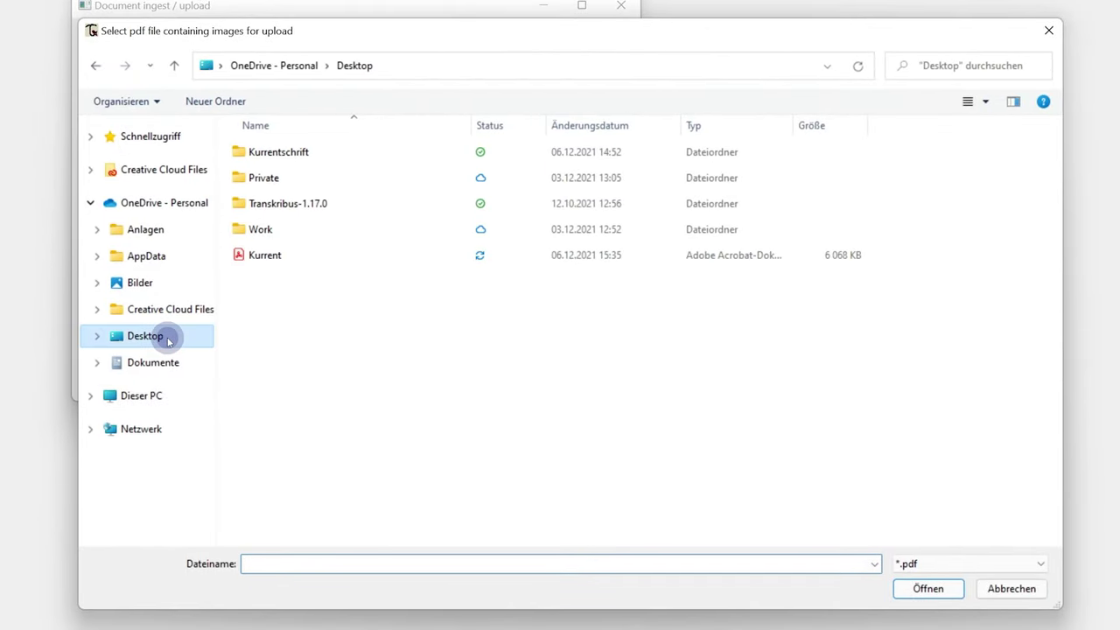
click(289, 257)
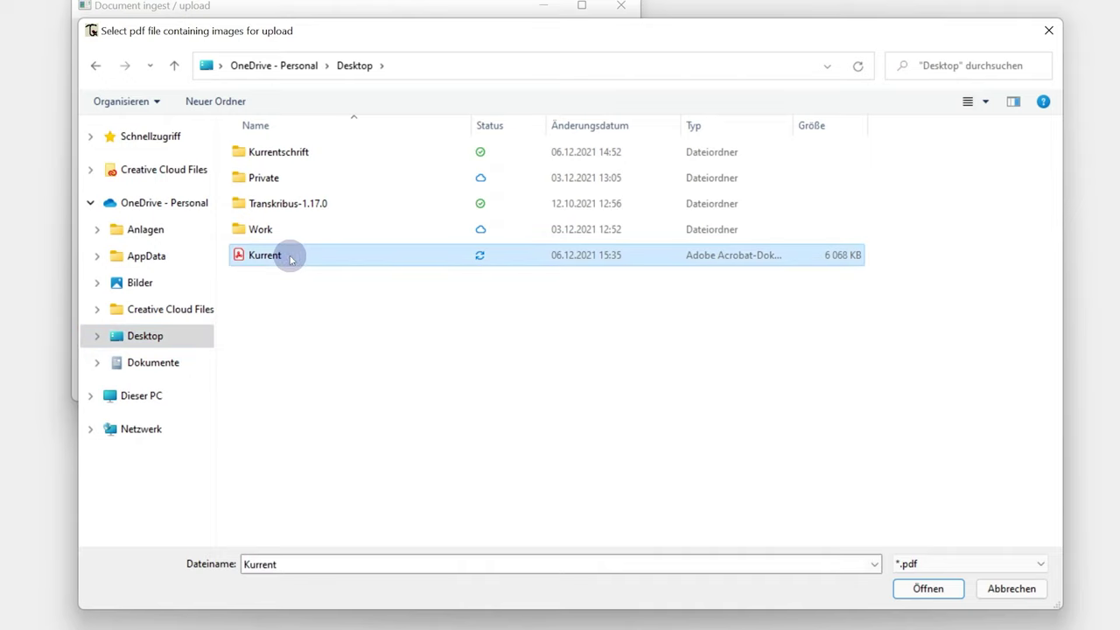
click(931, 591)
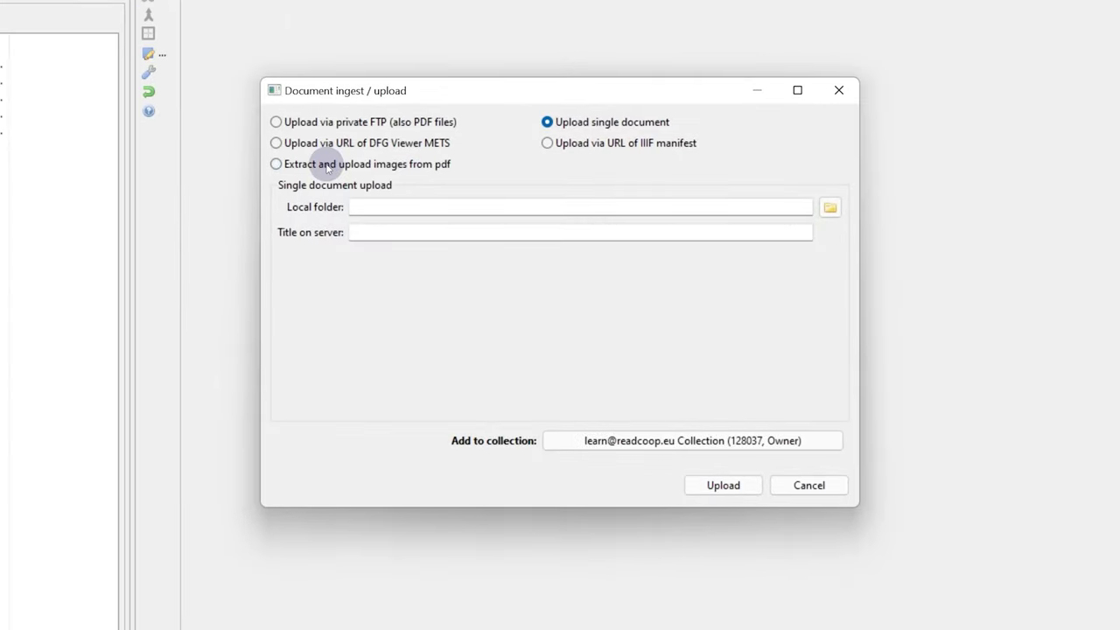
Step: Upload the images extracted from Kurrent.pdf to the collection and dismiss the upload message
click(327, 166)
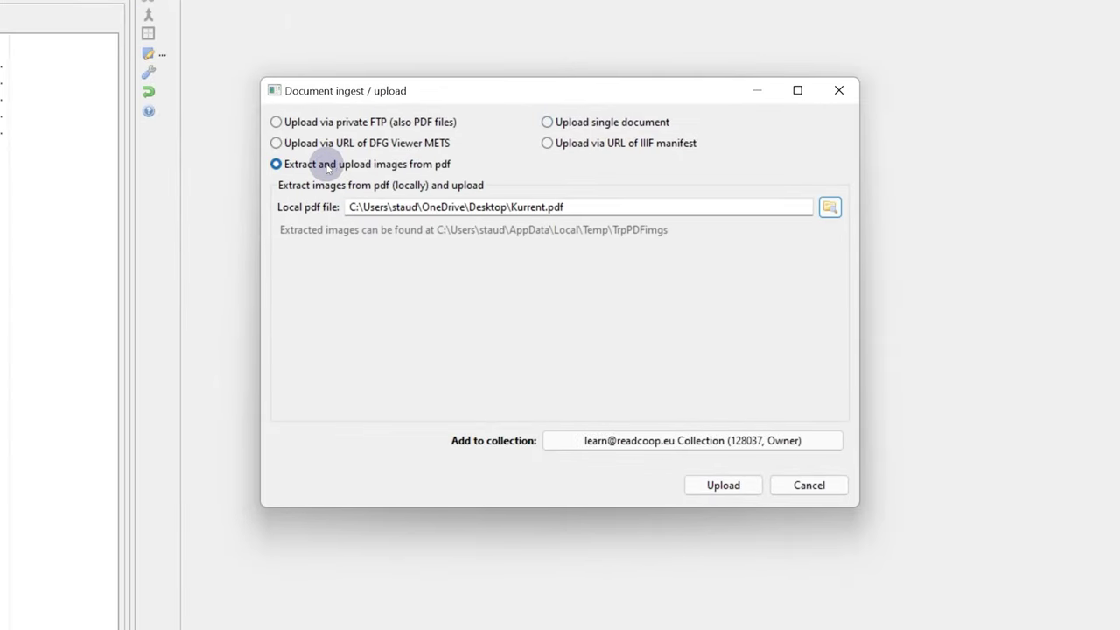
click(748, 488)
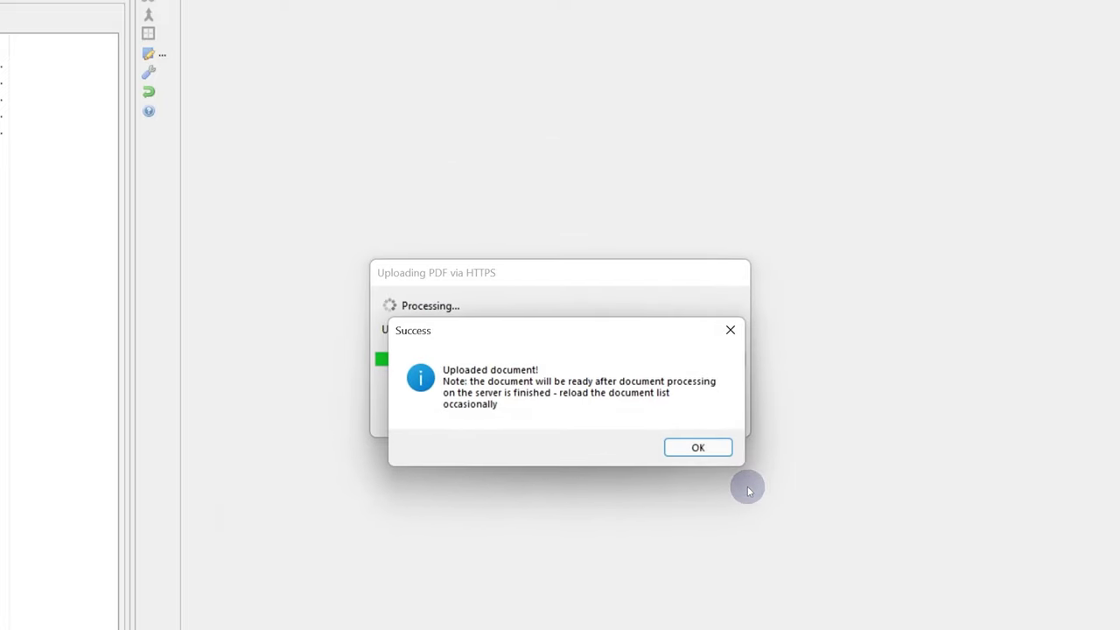
click(700, 448)
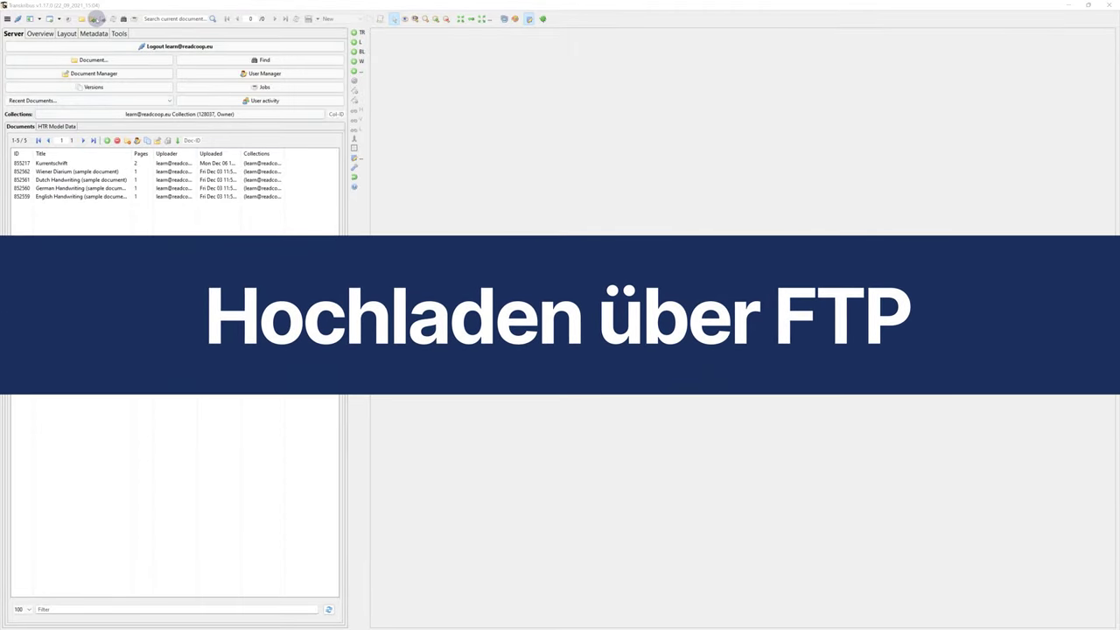
Step: Start a new upload via private FTP, open ftp://transkribus.eu in WinSCP and log in with the account password
click(88, 18)
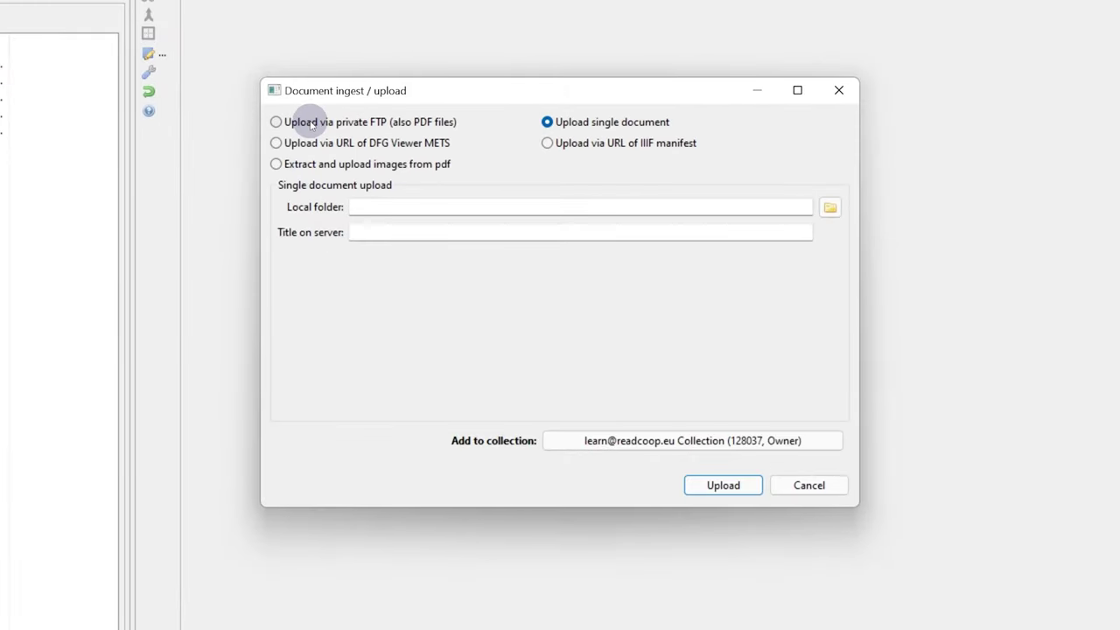
click(311, 125)
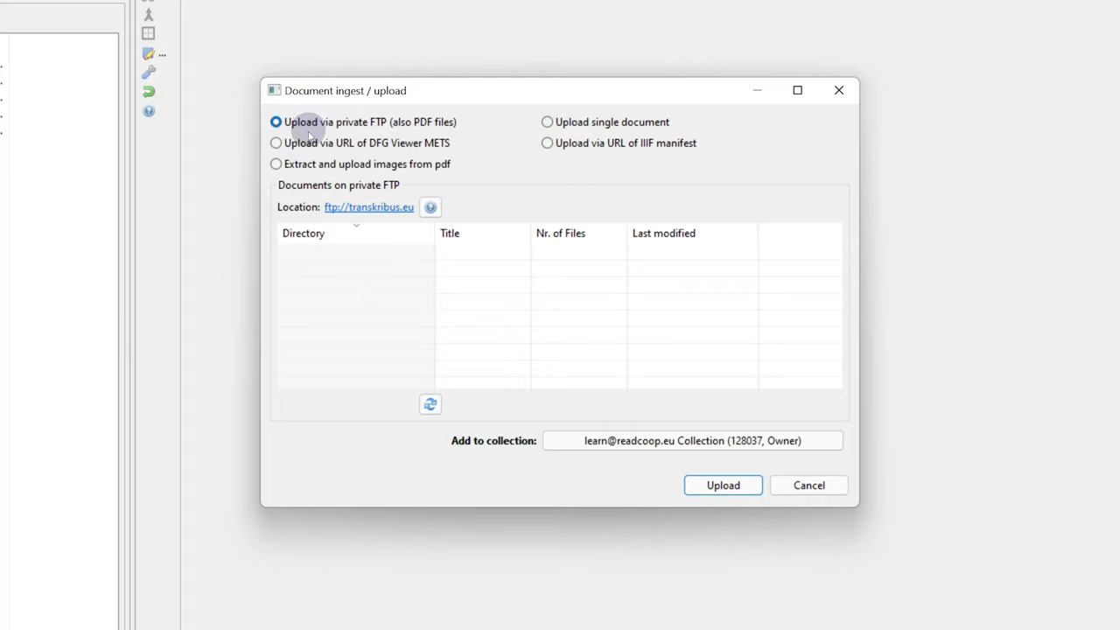
click(357, 210)
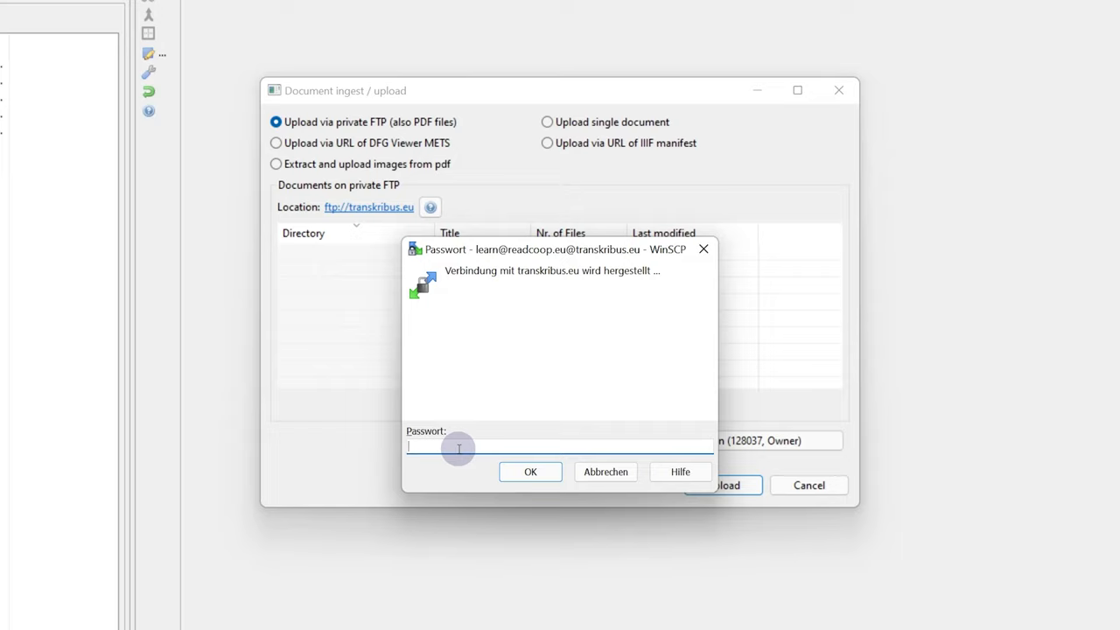
text(••••••••)
click(544, 477)
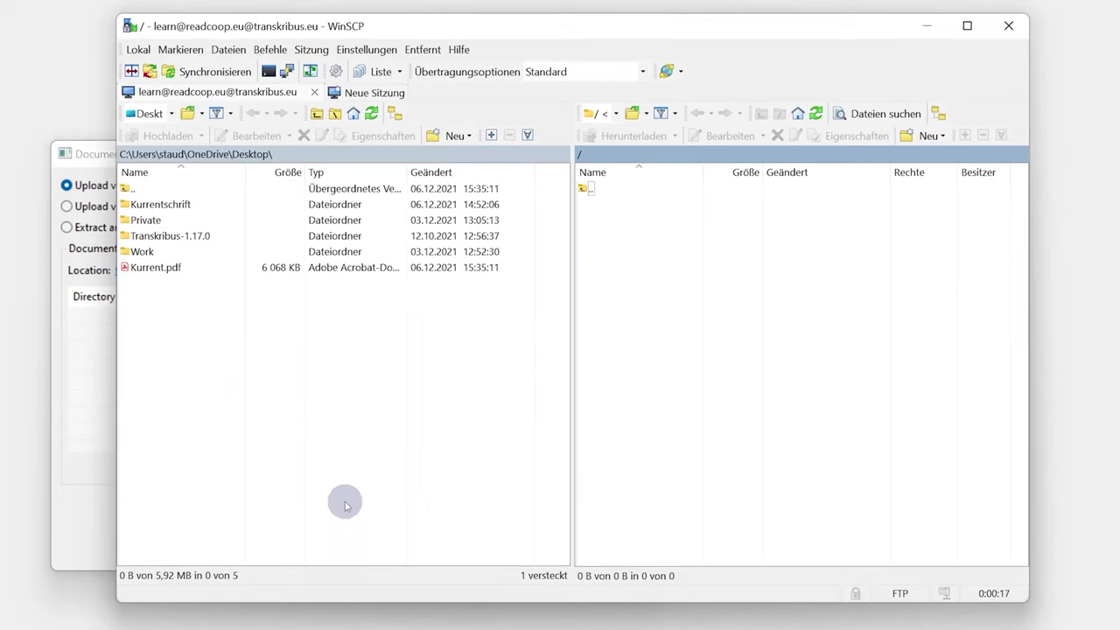
Step: Check the contents of the local Kurrentschrift folder and copy the whole folder to the root of the FTP server
click(172, 207)
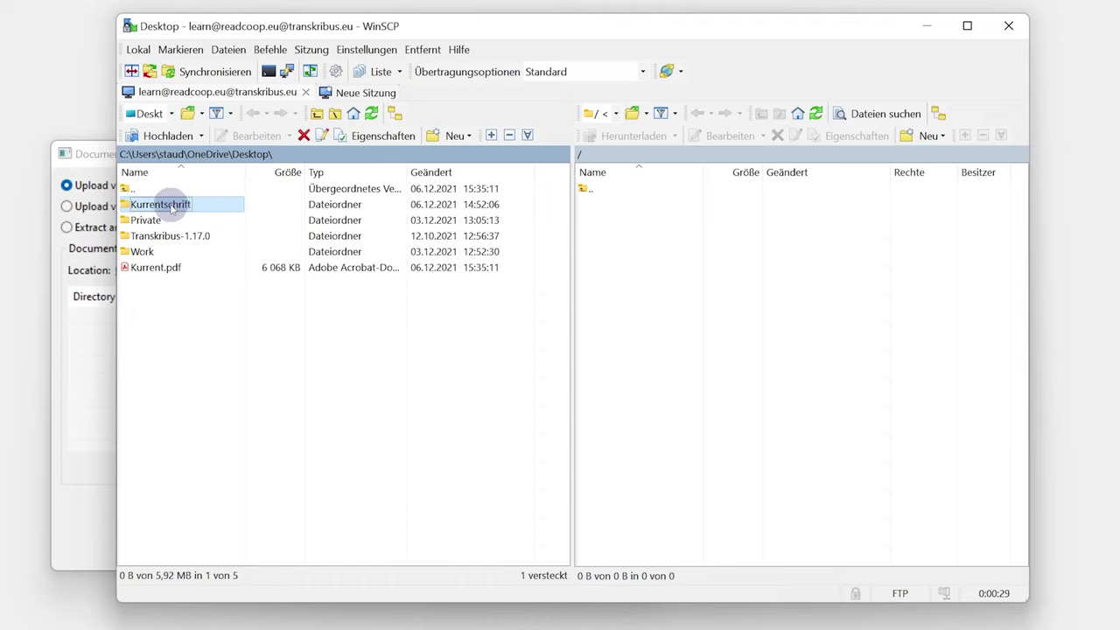
double_click(171, 207)
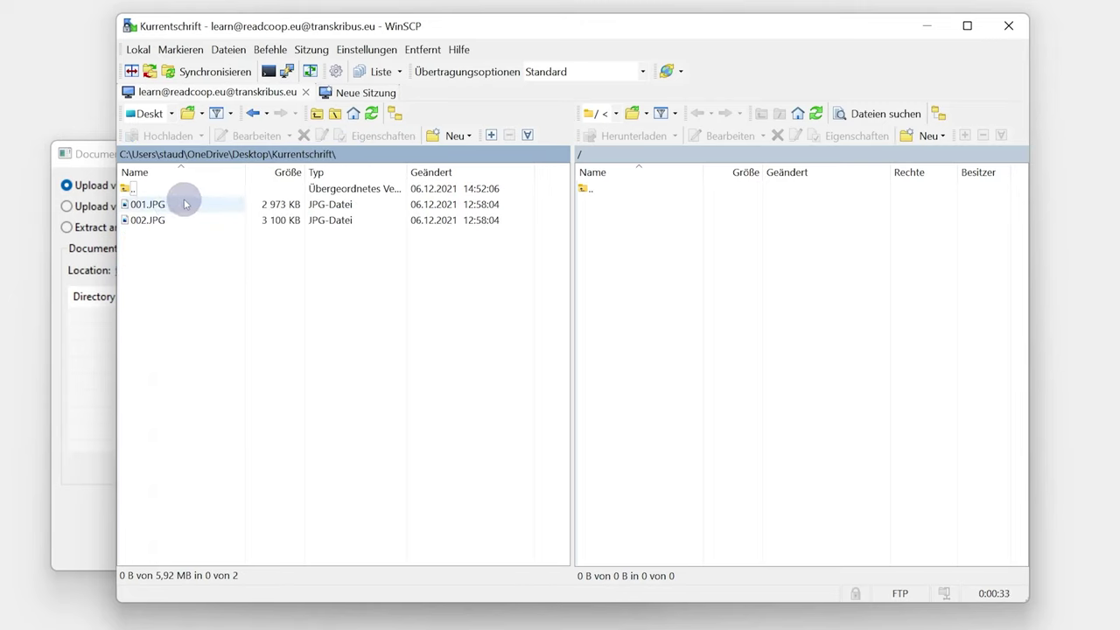
double_click(128, 189)
drag(159, 210, 636, 232)
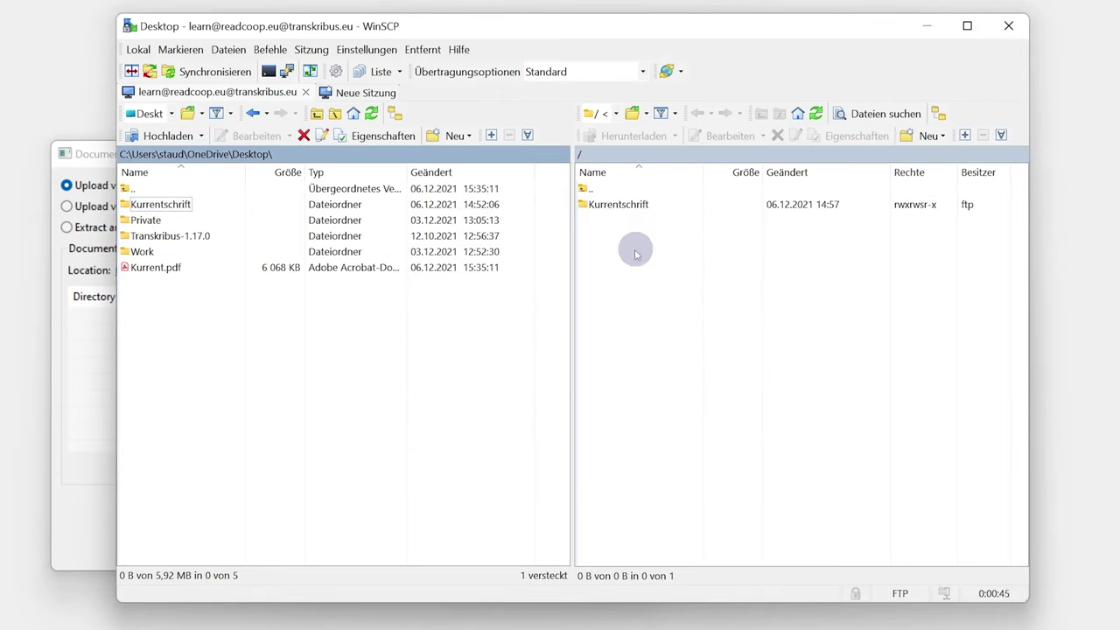
Step: Copy Kurrent.pdf from the local Desktop to the root of the FTP server and close the WinSCP session
click(158, 267)
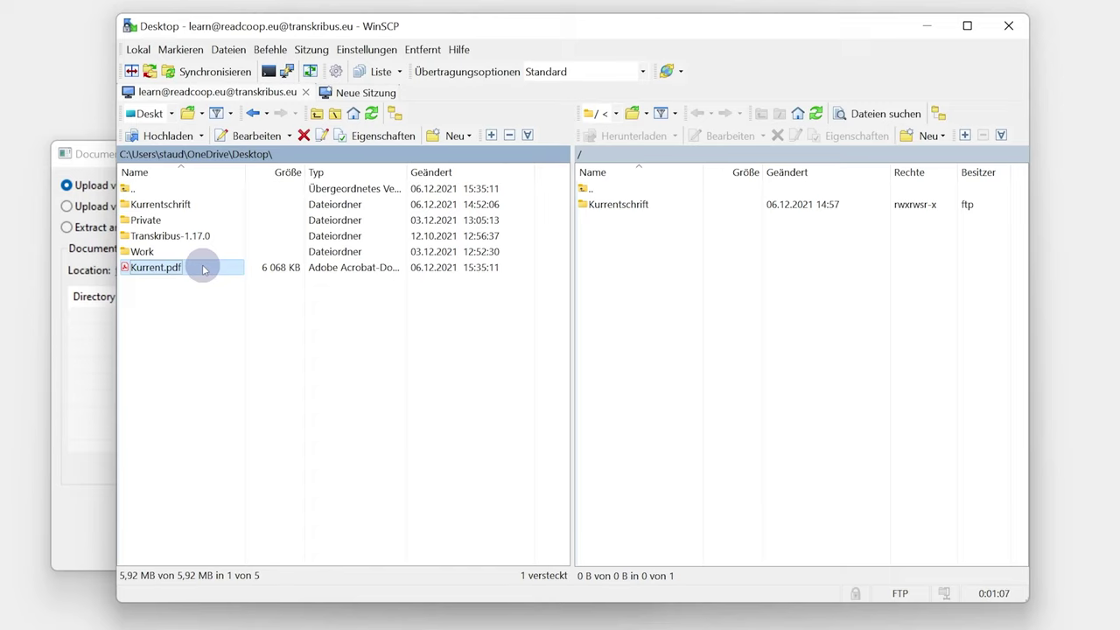
drag(203, 270, 638, 270)
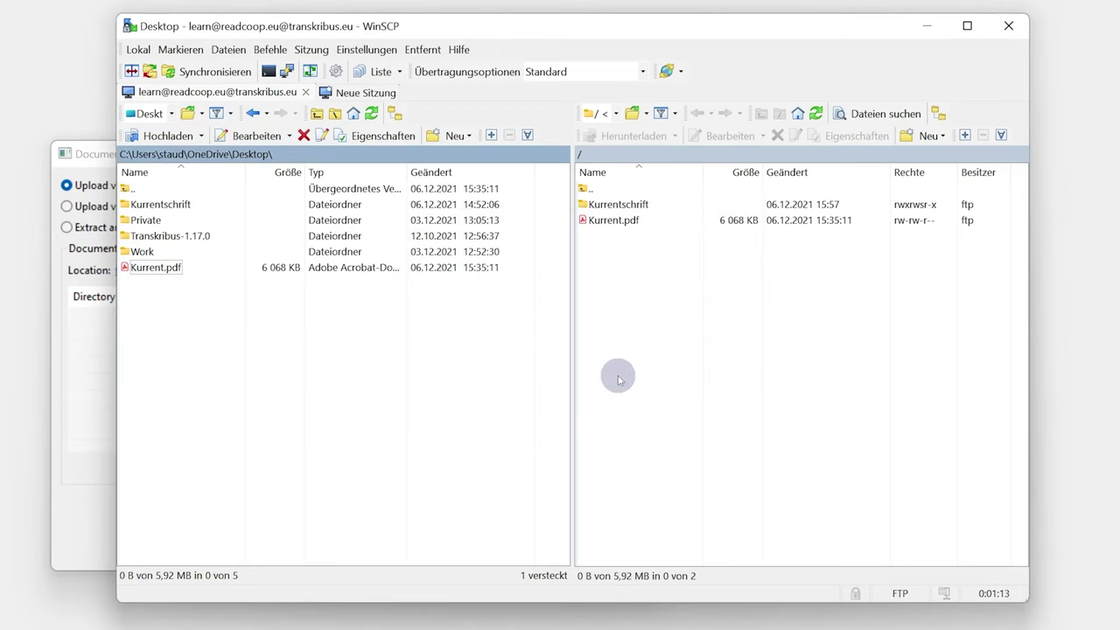
click(1017, 33)
click(540, 370)
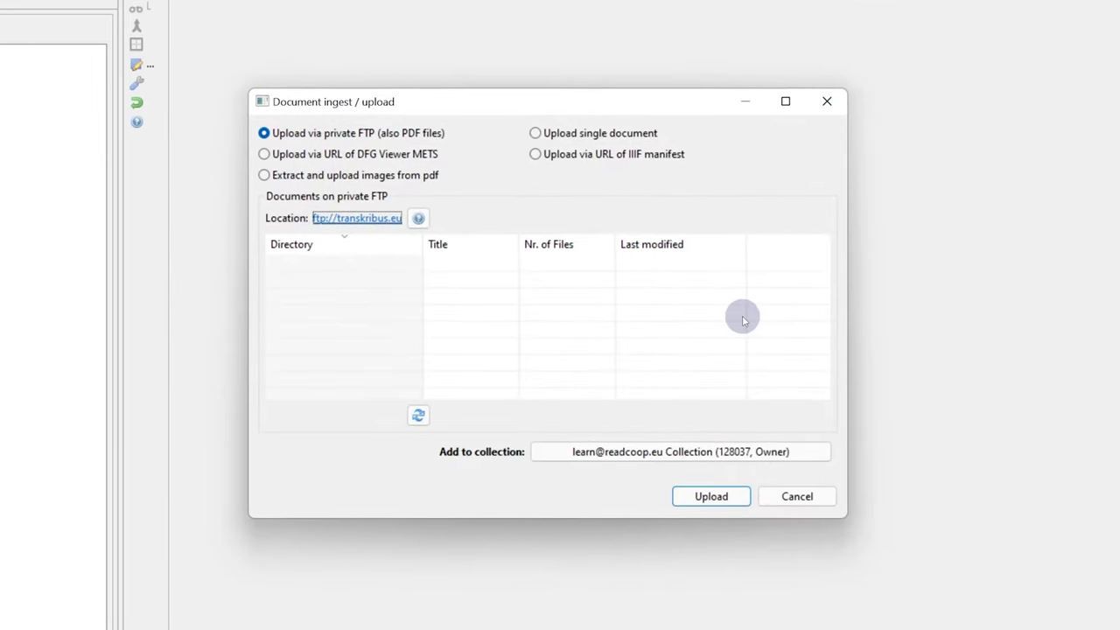
Step: Refresh the list of private FTP documents in Transkribus and upload both Kurrentschrift and Kurrent.pdf to the collection
click(418, 416)
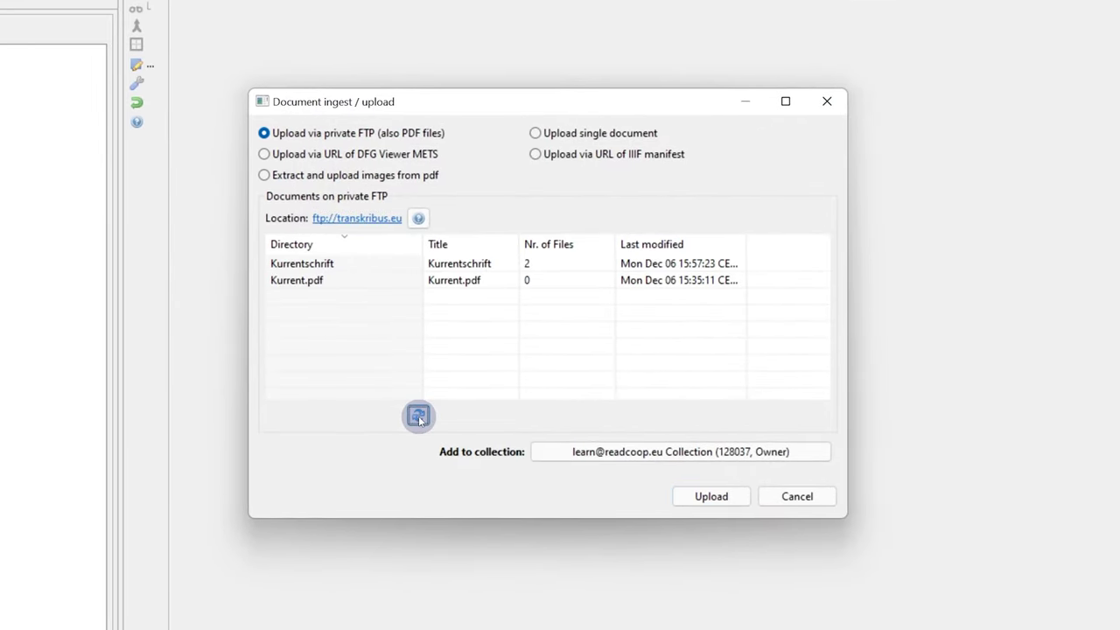
click(350, 263)
shift+click(332, 281)
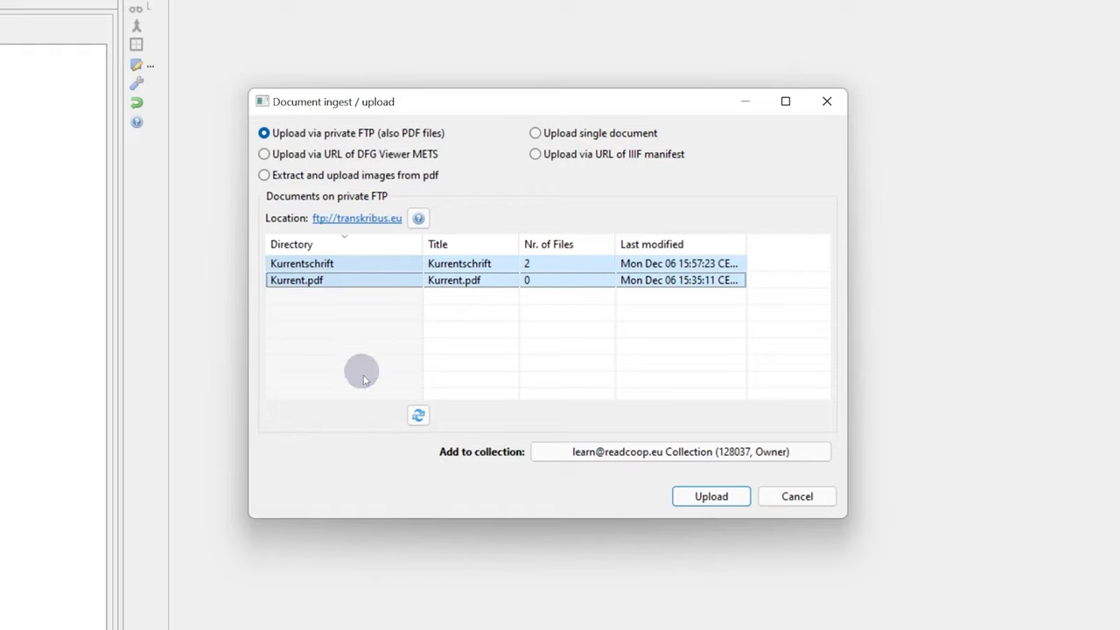
click(711, 496)
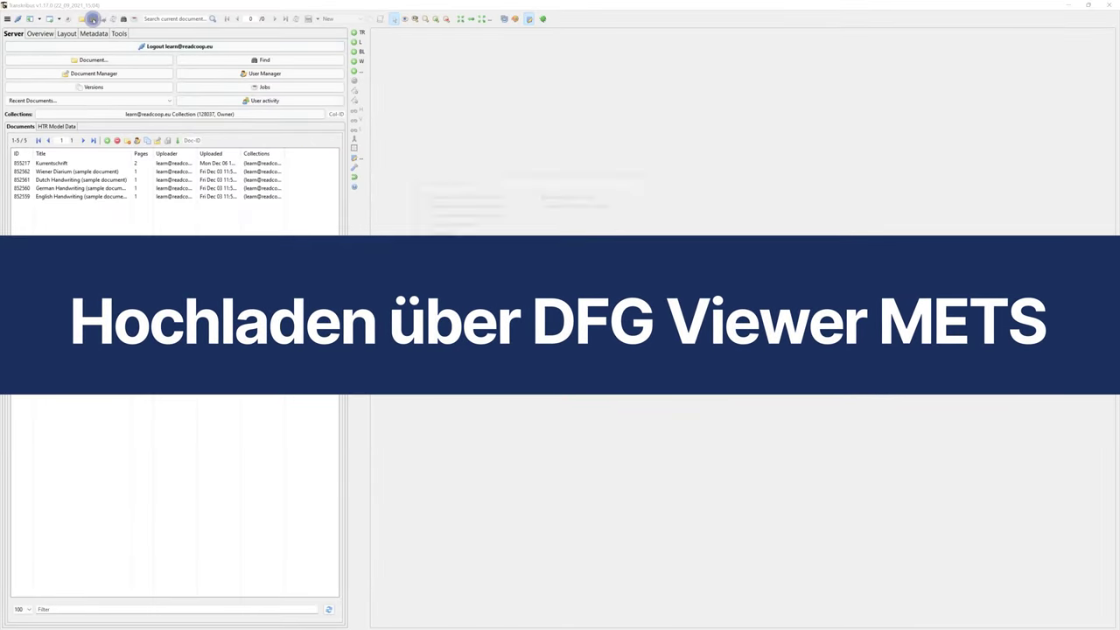
Step: Start a new document upload via URL of DFG Viewer METS and activate the METS URL entry
click(92, 19)
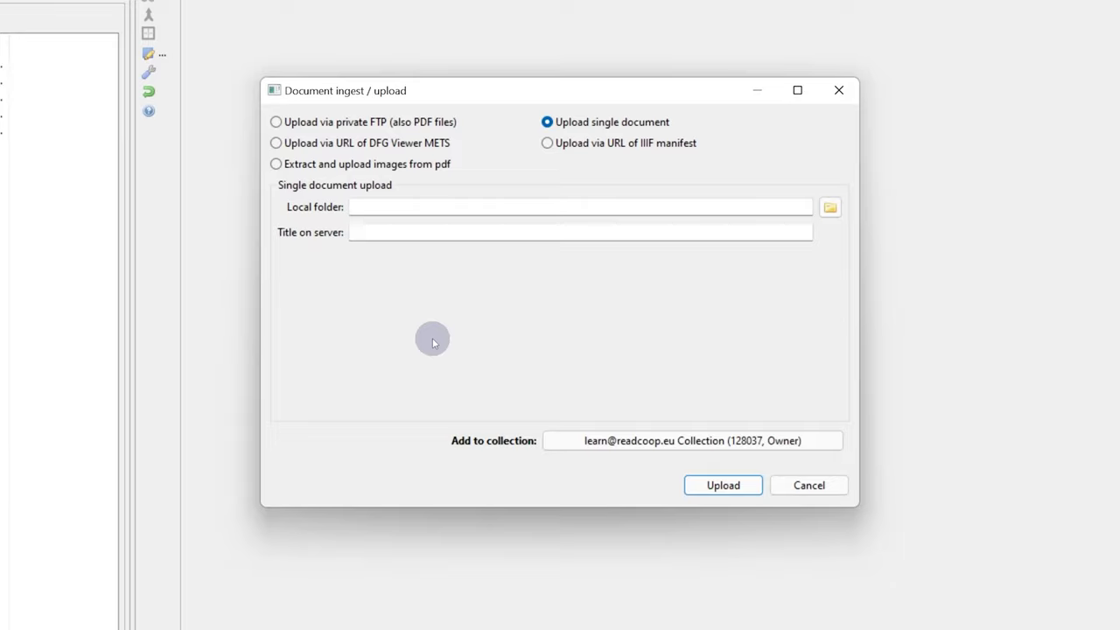
click(392, 144)
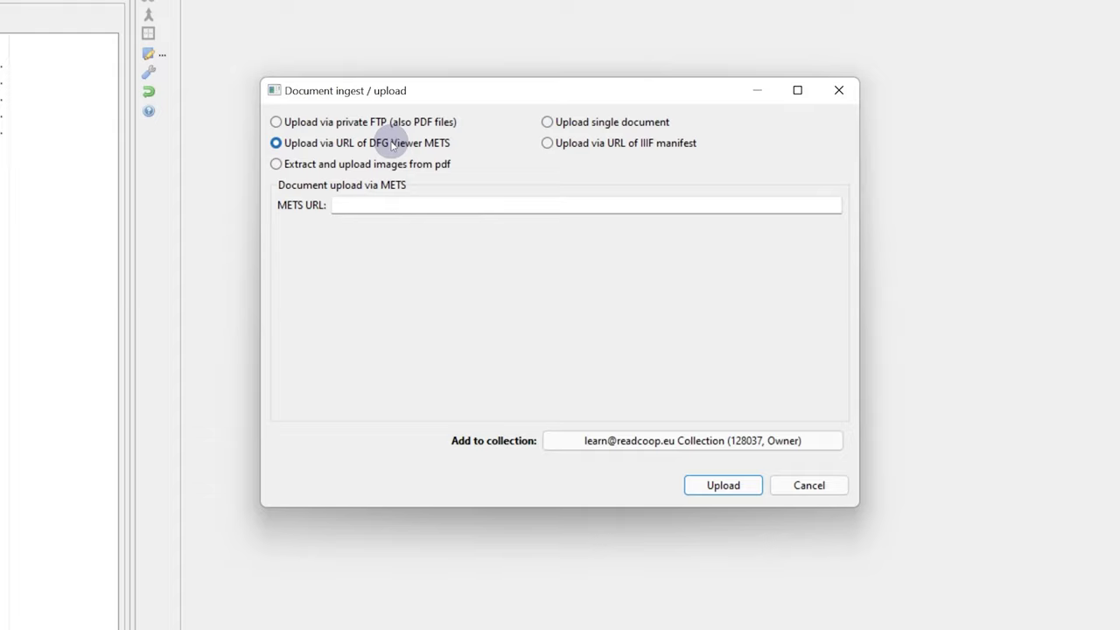
click(359, 203)
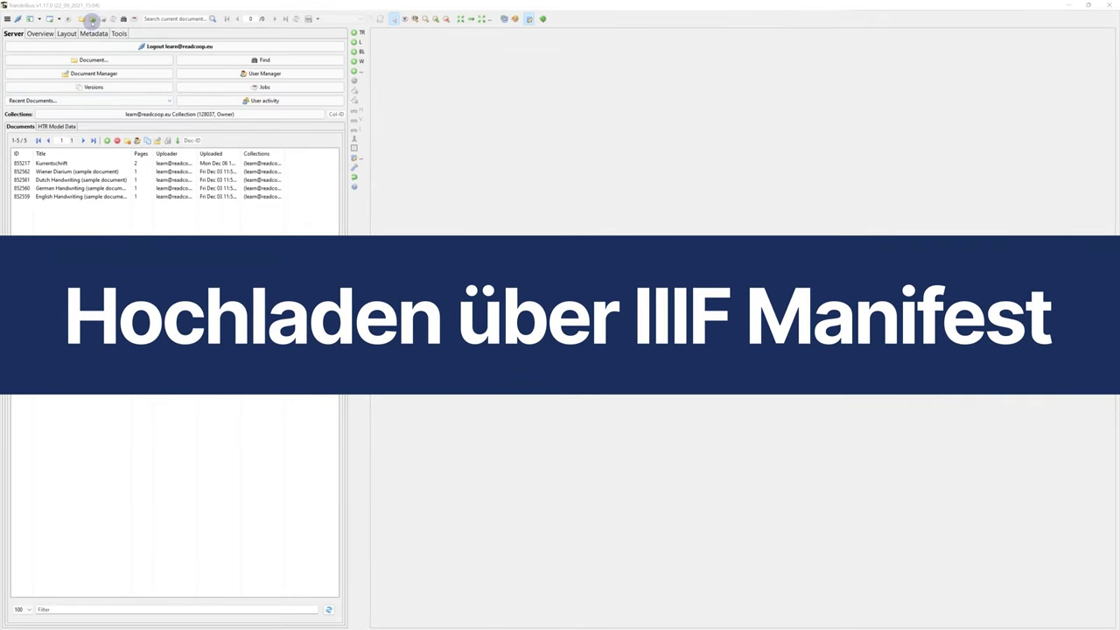
Step: Start a new upload via URL of IIIF manifest, activate its URL entry, and open the list of jobs on the server
click(91, 19)
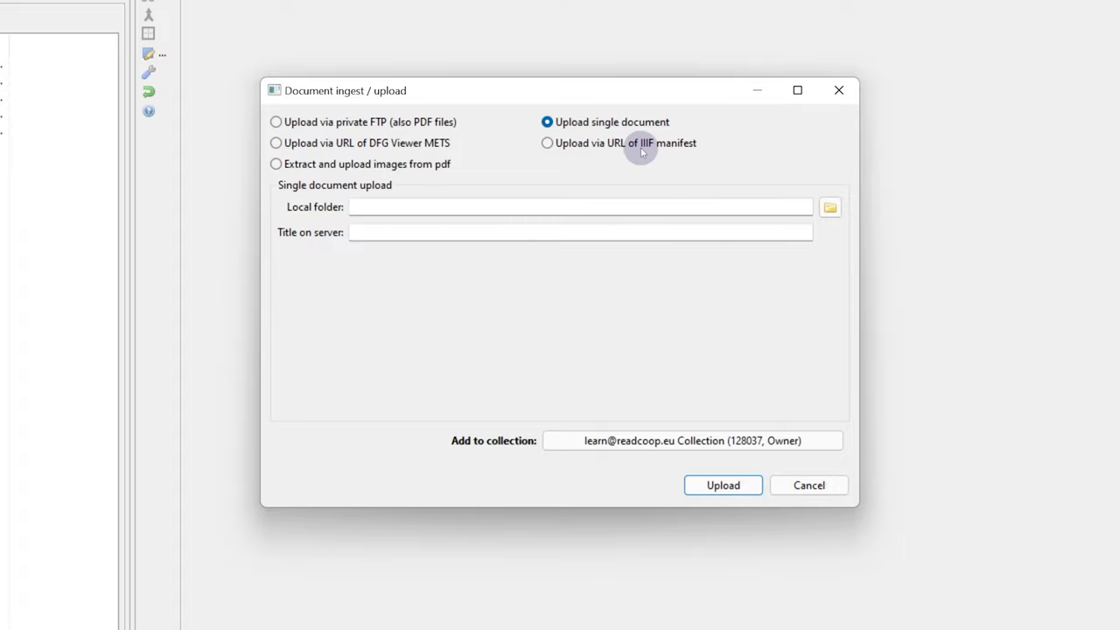
click(641, 149)
click(547, 205)
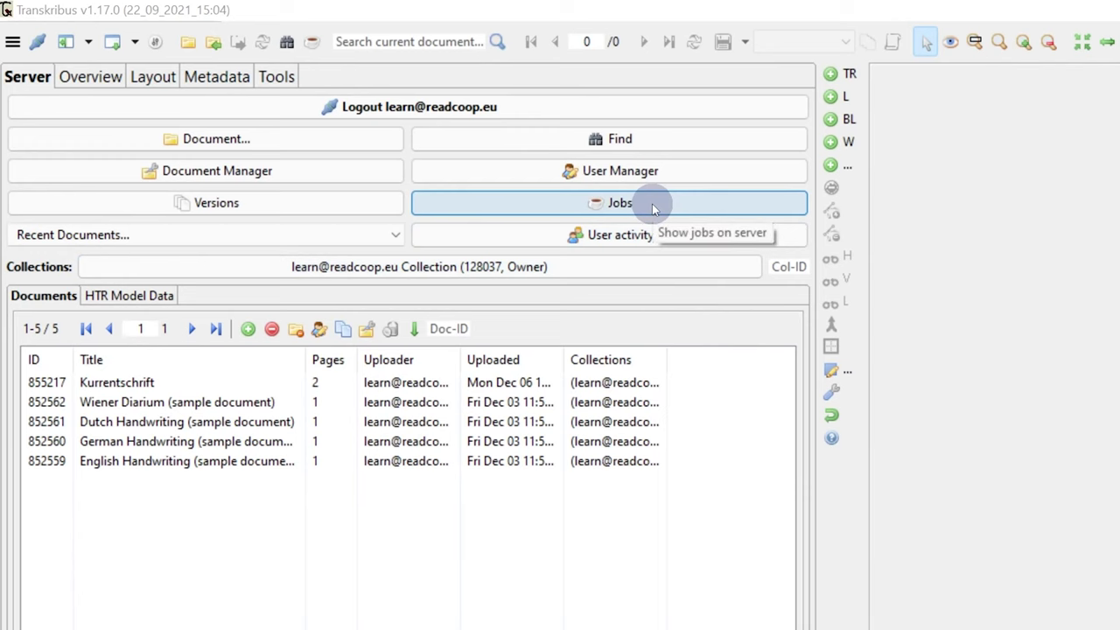
click(652, 207)
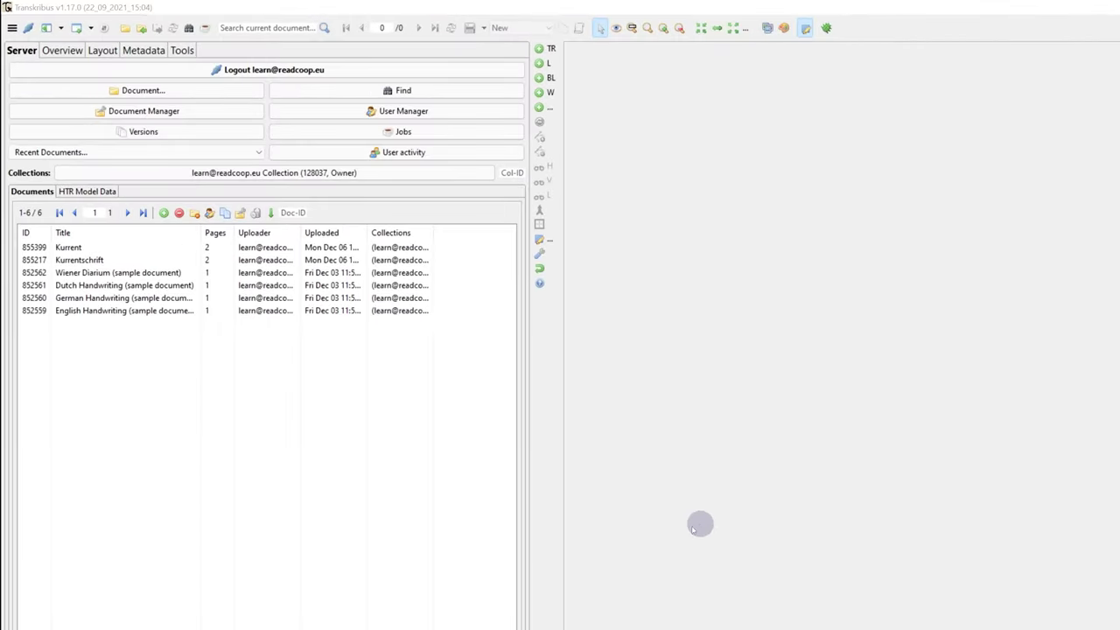
Step: Load the Kurrentschrift document and select it in the Document Manager
double_click(92, 259)
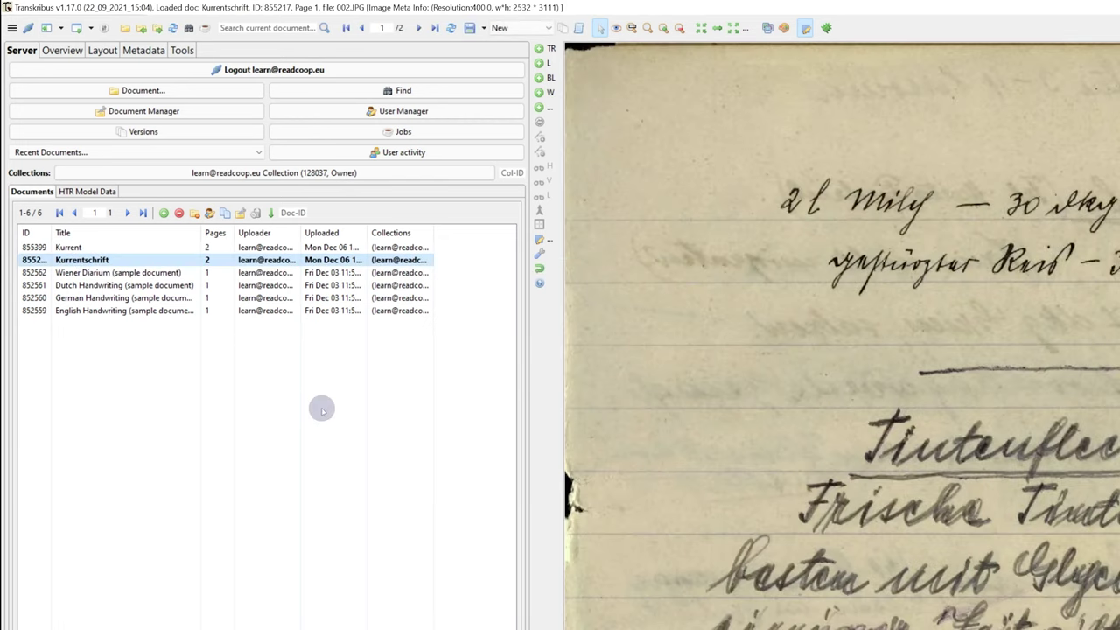
click(79, 109)
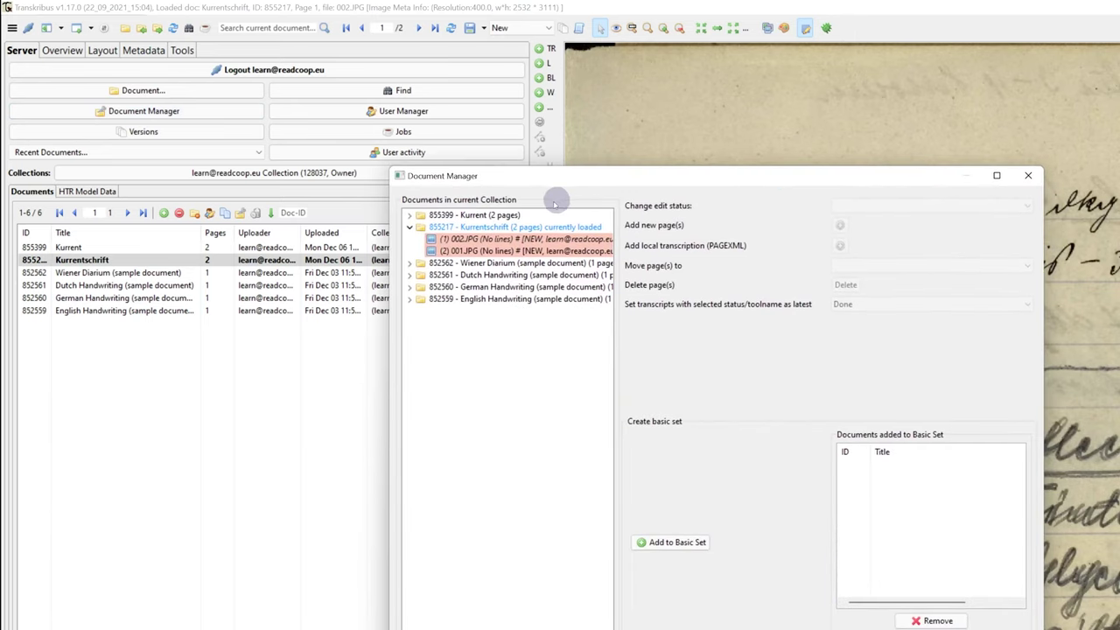
click(500, 229)
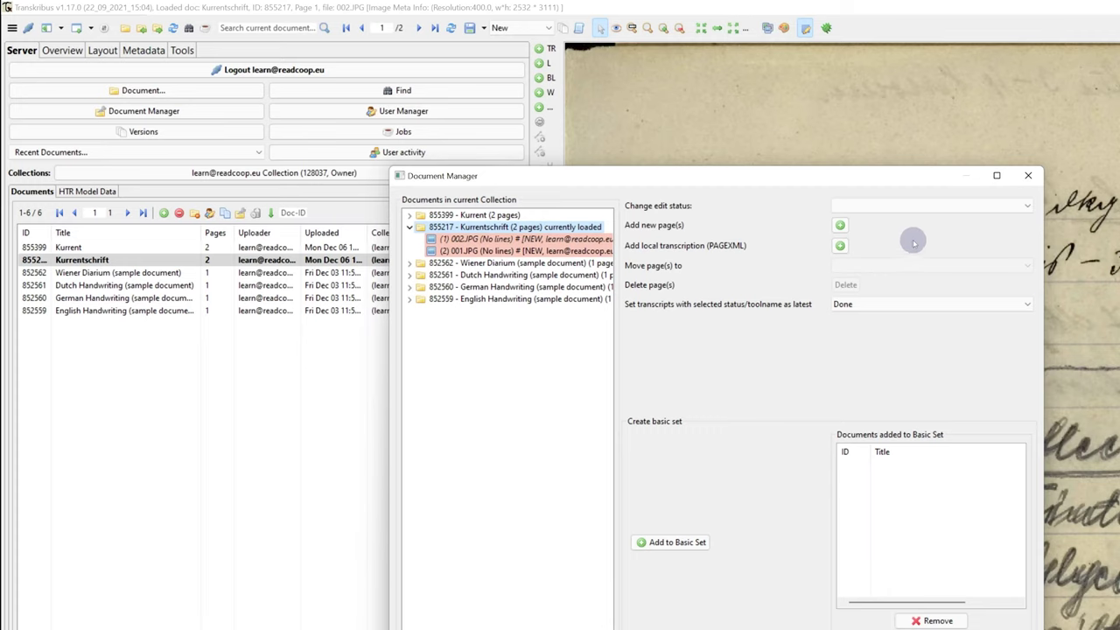
Step: Add new pages to the Kurrentschrift document from the images in the Desktop's Kurrentschrift folder
click(840, 225)
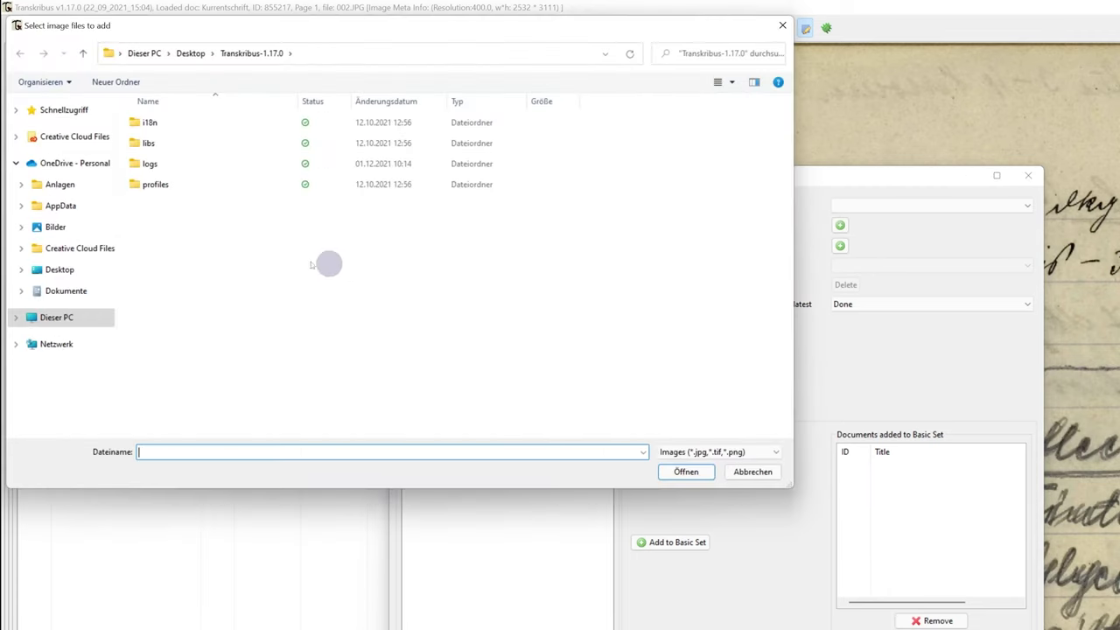
click(69, 269)
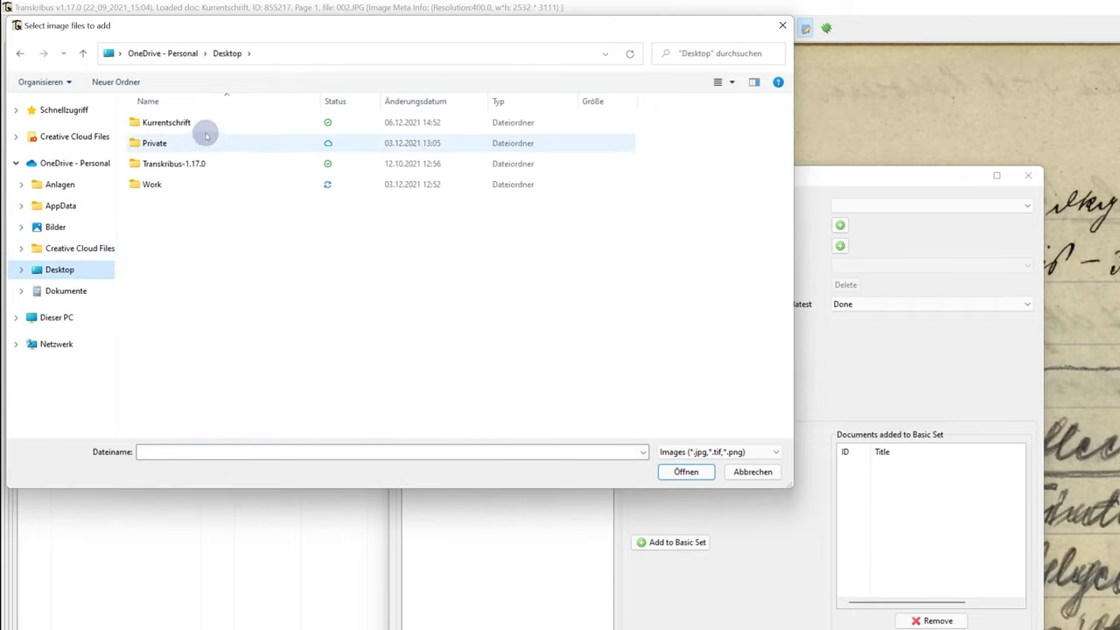
click(210, 129)
double_click(210, 129)
click(171, 138)
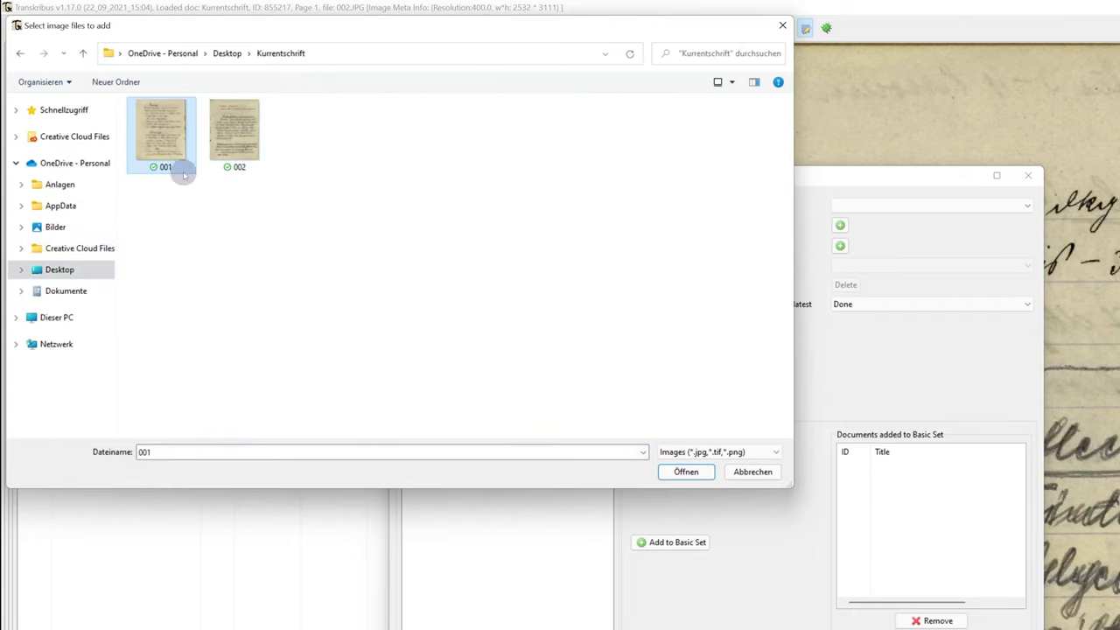
click(237, 145)
click(705, 471)
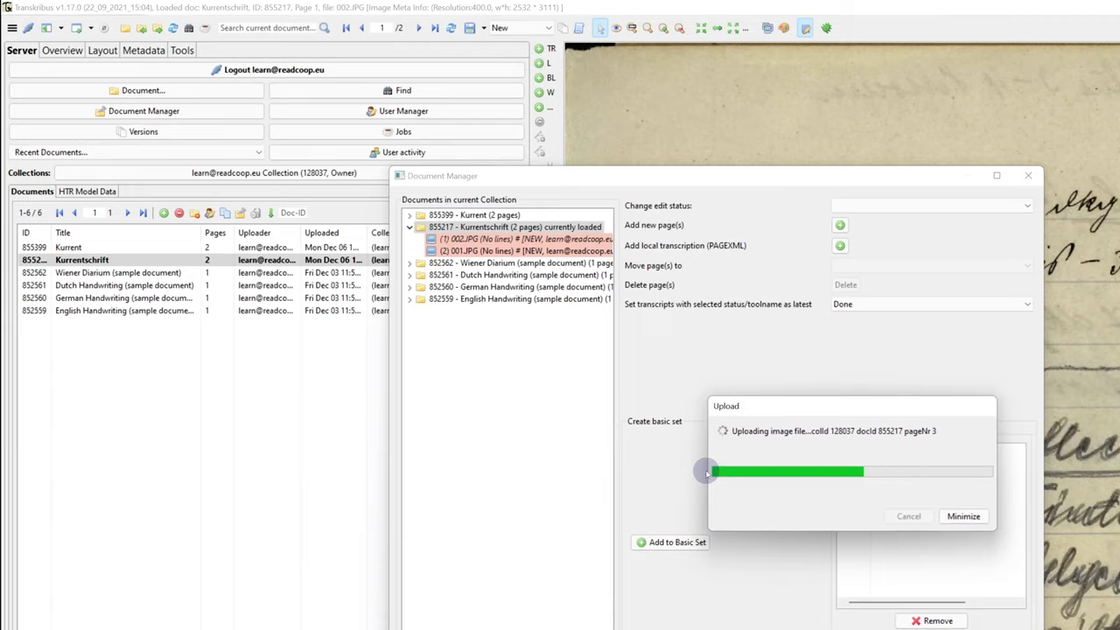